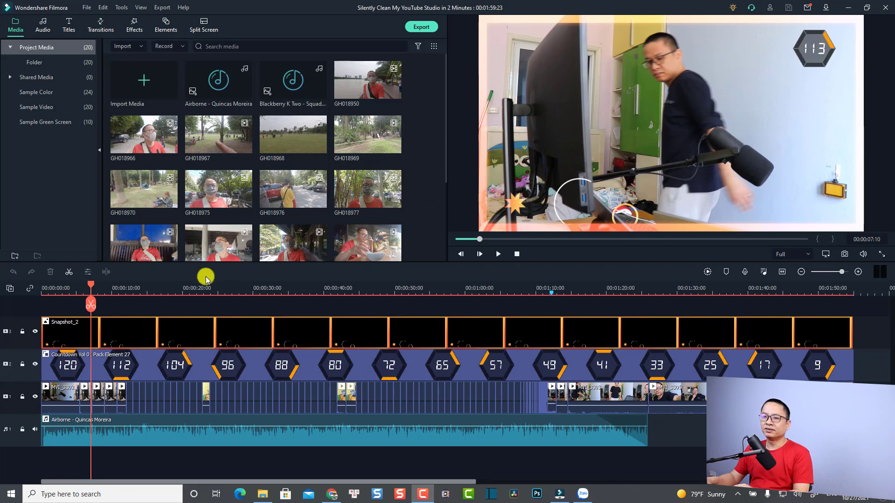
# Pause near the start and marquee-select all Snapshot clips and the hexagon countdown on tracks 2–3.
pyautogui.click(49, 289)
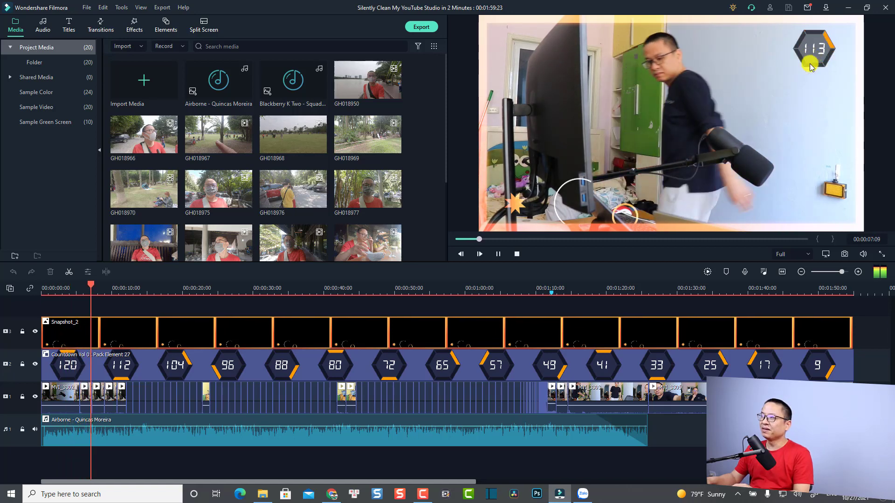
pyautogui.press('space')
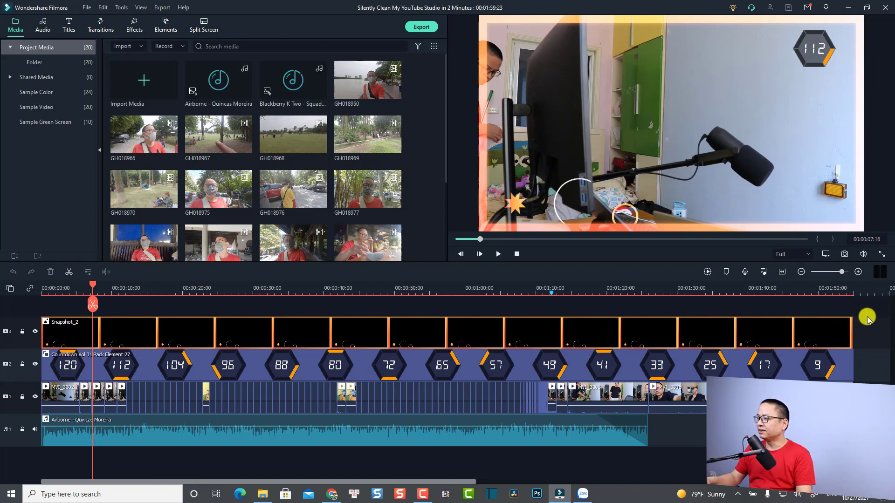
pyautogui.moveTo(868, 320)
pyautogui.mouseDown()
pyautogui.moveTo(52, 365)
pyautogui.moveTo(71, 367)
pyautogui.mouseUp()
# Delete the selected overlays and choose the hexagon design from the Countdown elements.
pyautogui.press('Delete')
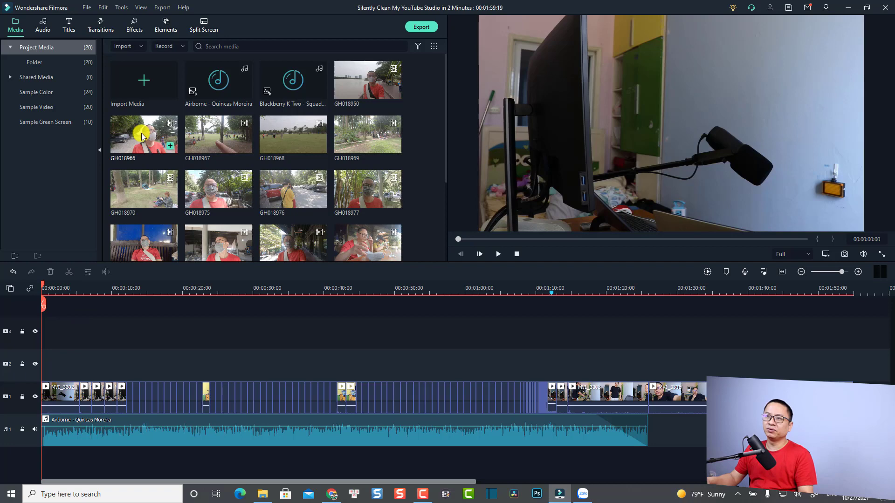
pyautogui.click(162, 27)
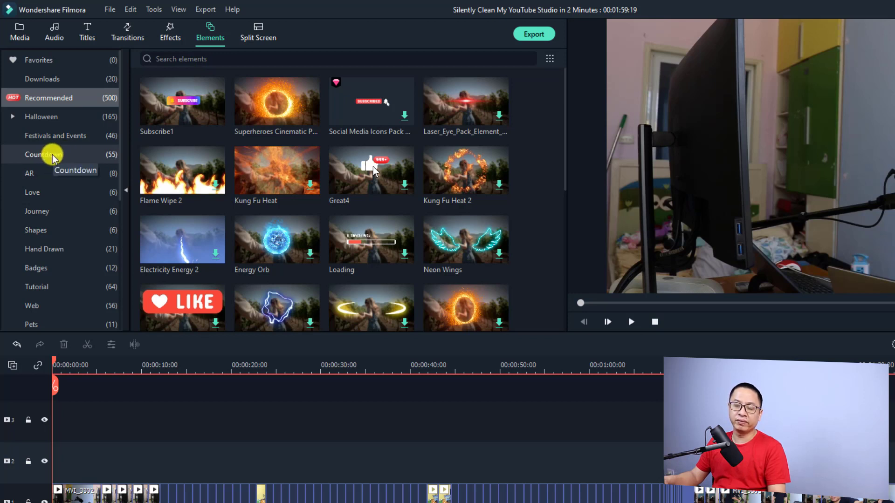
pyautogui.click(53, 155)
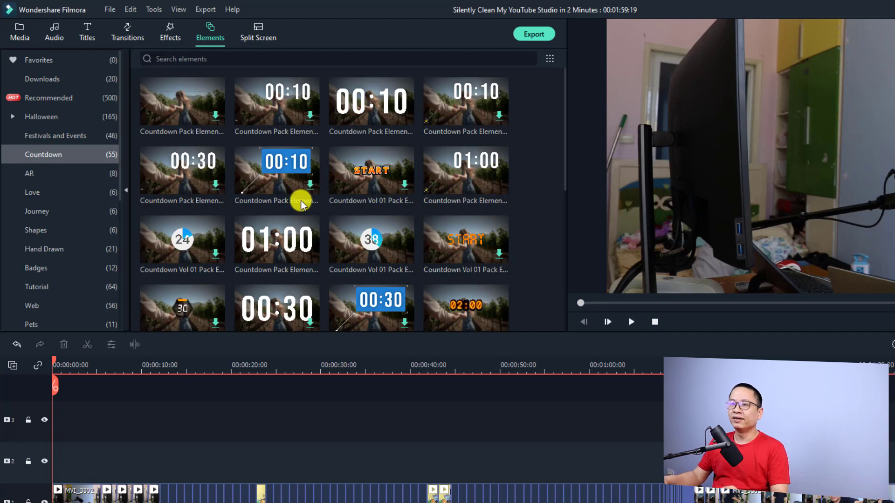
pyautogui.scroll(-10, 476, 140)
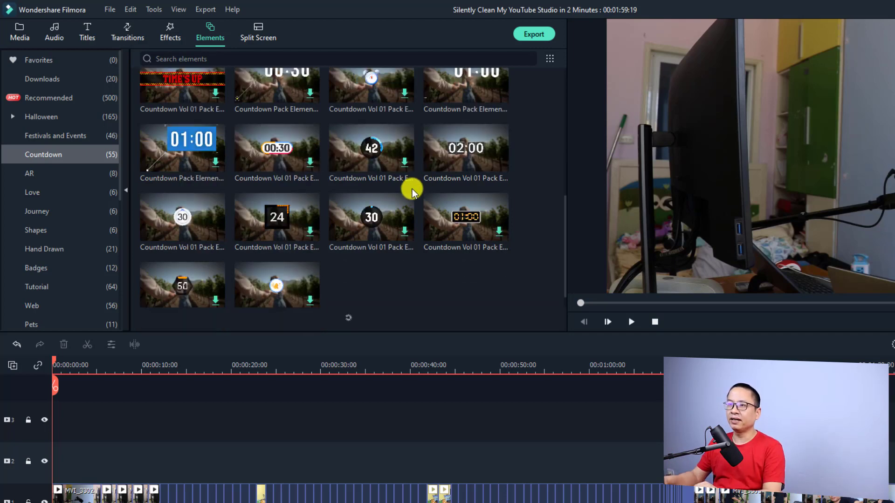
pyautogui.scroll(10, 413, 189)
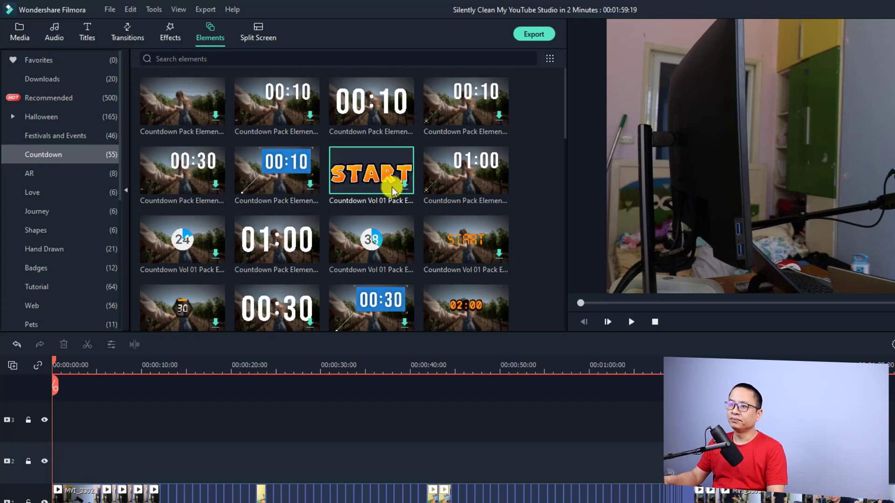
pyautogui.scroll(-3, 395, 210)
pyautogui.scroll(-3, 394, 248)
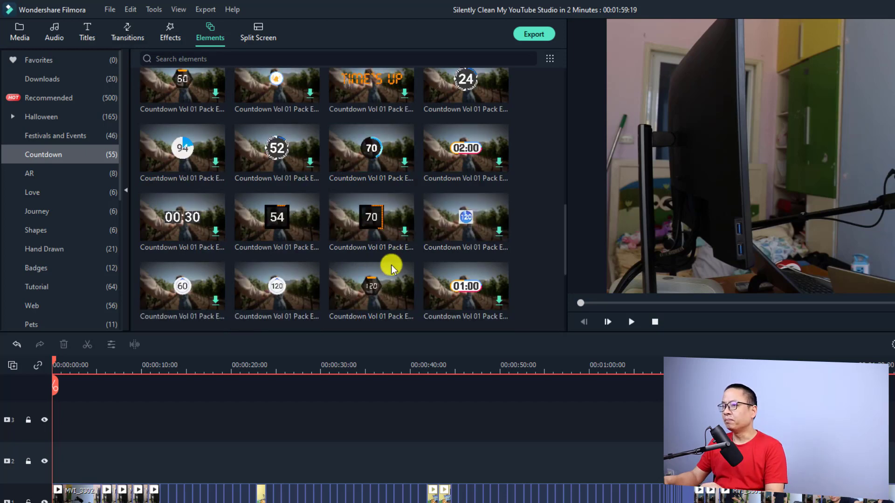
pyautogui.click(371, 301)
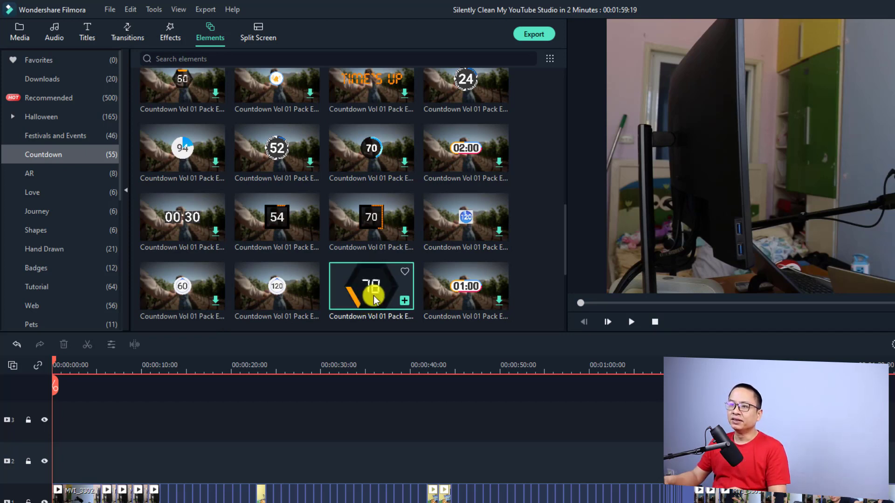
# Place the hexagon countdown on track 2, shrink it to a top-right badge, and replay from the start.
pyautogui.moveTo(374, 299); pyautogui.dragTo(58, 456)
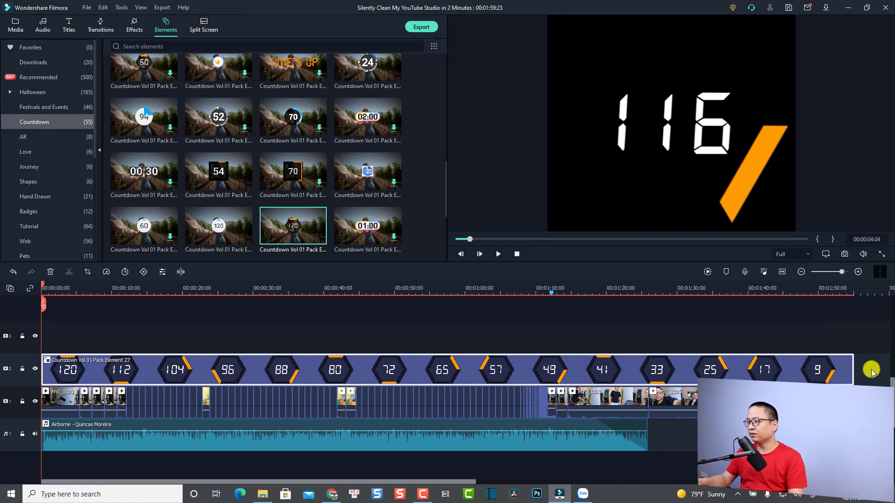
pyautogui.click(860, 382)
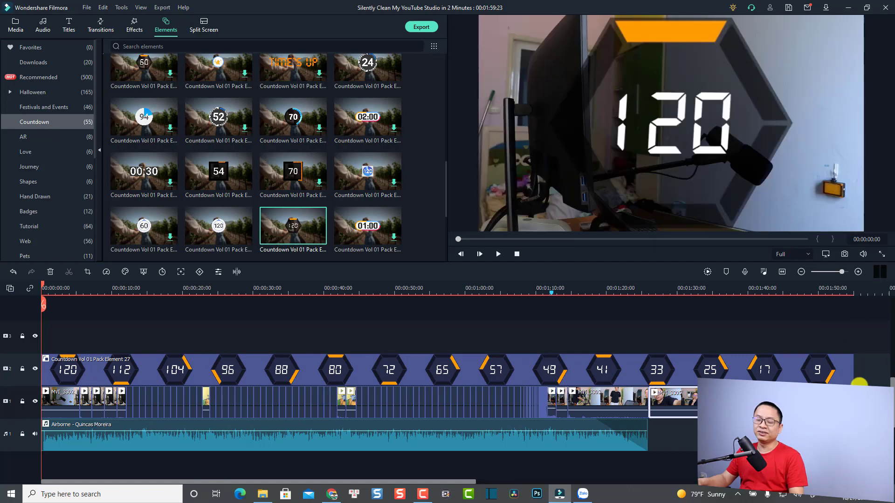
pyautogui.click(228, 289)
pyautogui.click(266, 373)
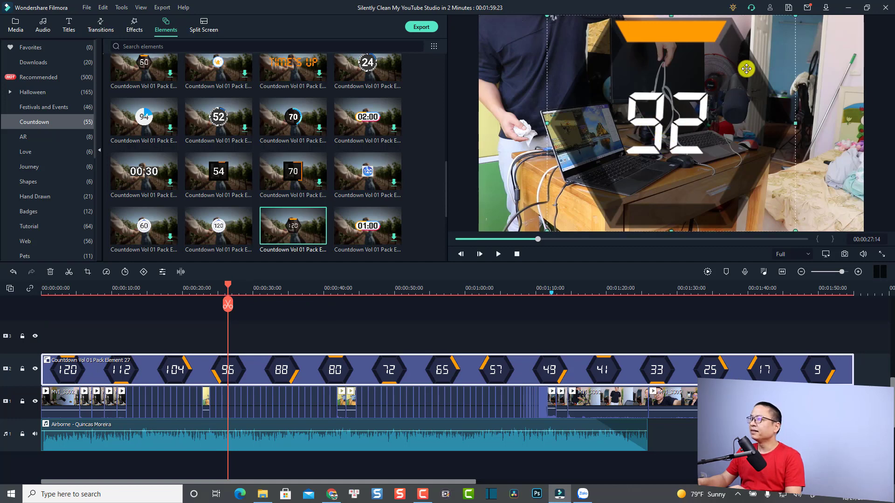
pyautogui.moveTo(796, 15)
pyautogui.mouseDown()
pyautogui.moveTo(588, 203)
pyautogui.moveTo(816, 55)
pyautogui.mouseUp()
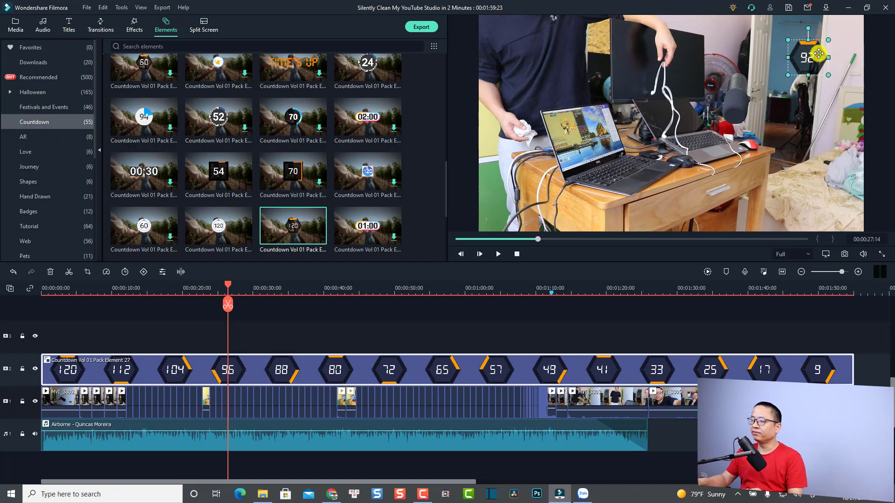
pyautogui.click(45, 286)
pyautogui.press('space')
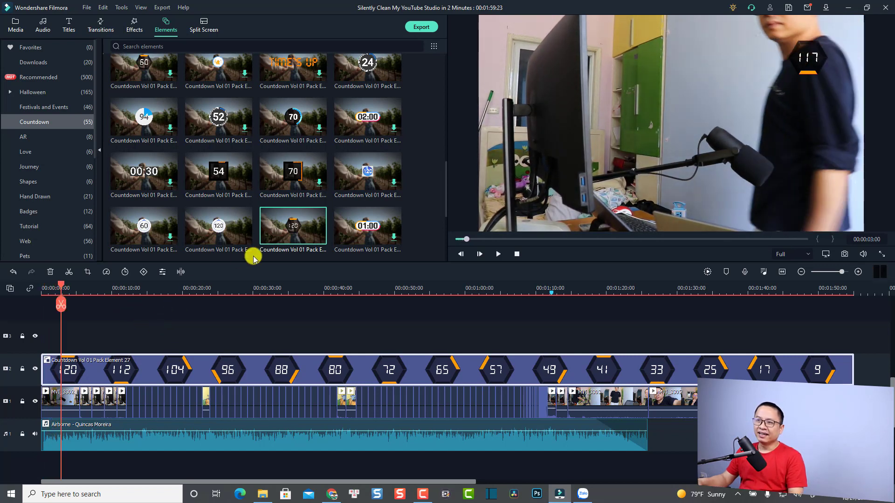
pyautogui.moveTo(218, 226)
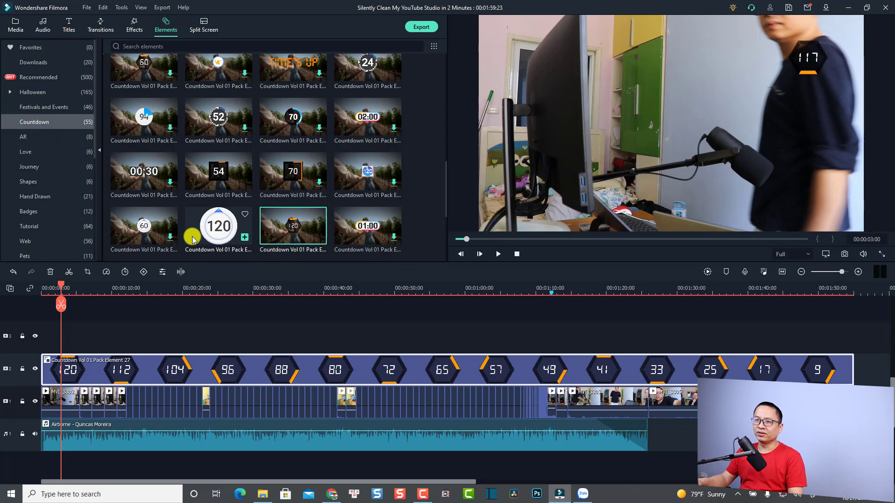
# Add the circular 120 countdown on track 3, shrink it, and move it toward the lower left.
pyautogui.moveTo(213, 239); pyautogui.dragTo(42, 334)
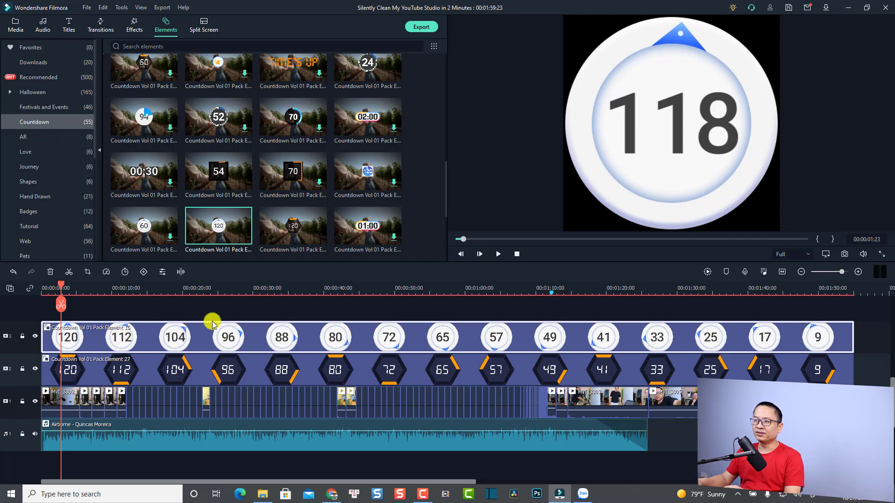
pyautogui.click(177, 311)
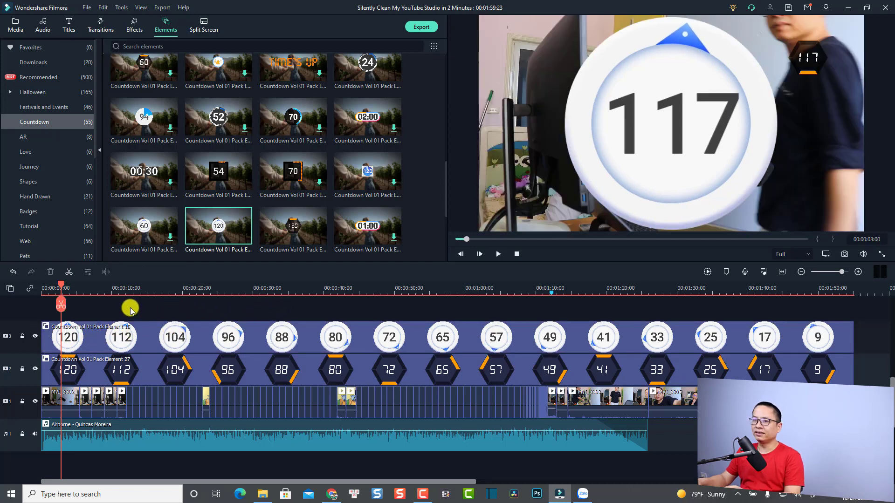
pyautogui.click(540, 163)
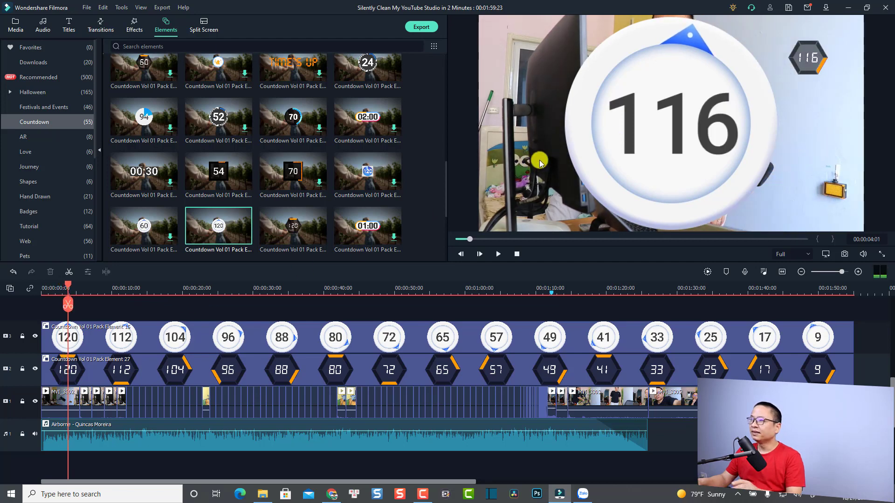
pyautogui.click(639, 119)
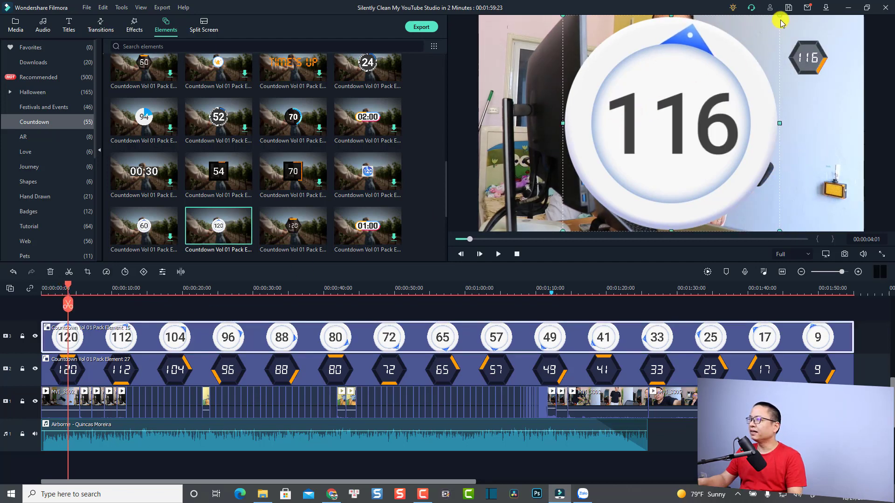
pyautogui.moveTo(779, 15); pyautogui.dragTo(584, 196)
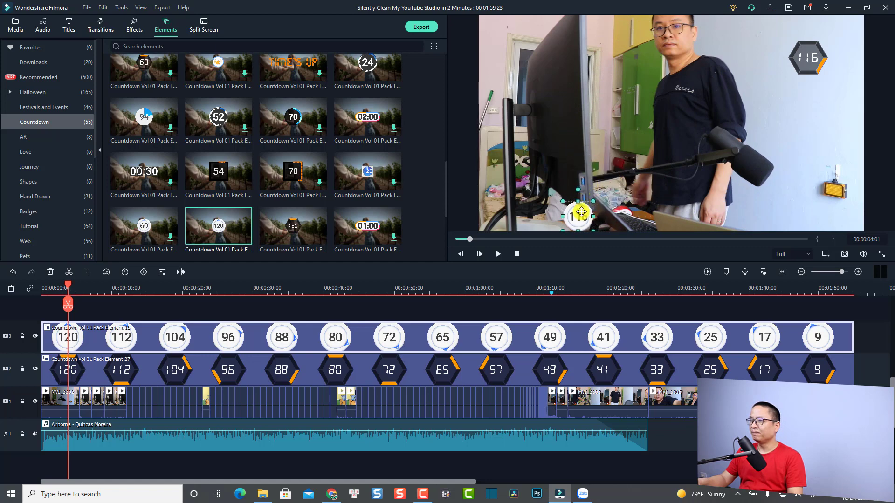
pyautogui.moveTo(579, 217); pyautogui.dragTo(519, 206)
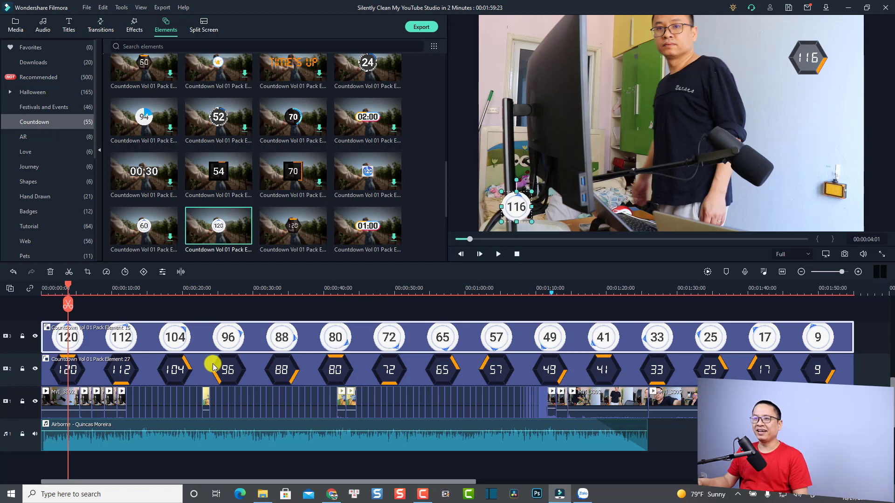
# Bring up the Titles library, then select the hexagon countdown clip at the timeline start.
pyautogui.click(71, 33)
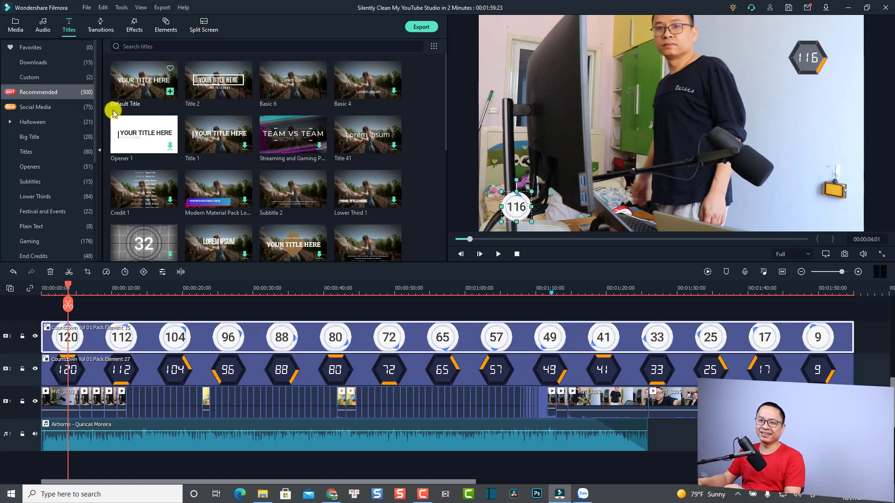
pyautogui.click(60, 289)
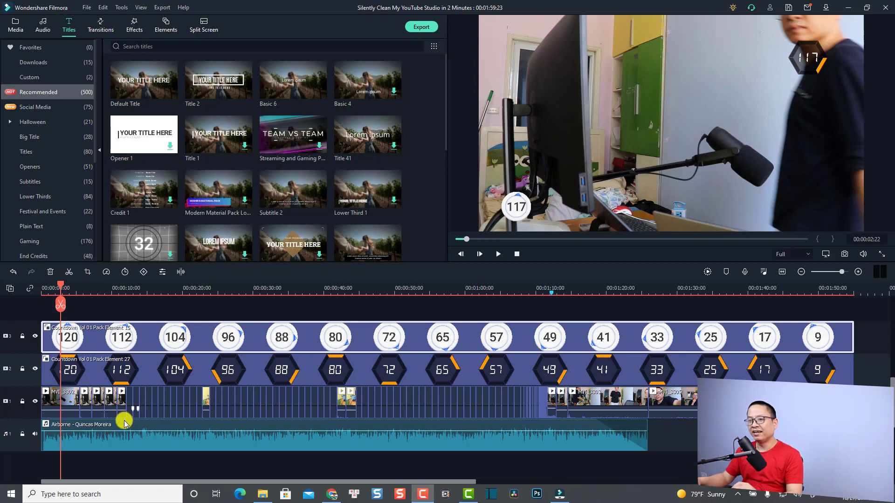
pyautogui.click(111, 375)
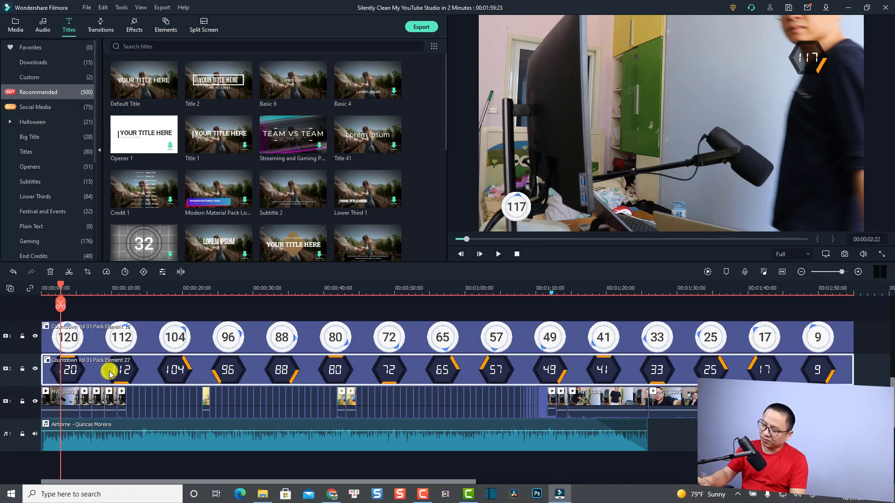
pyautogui.press('Home')
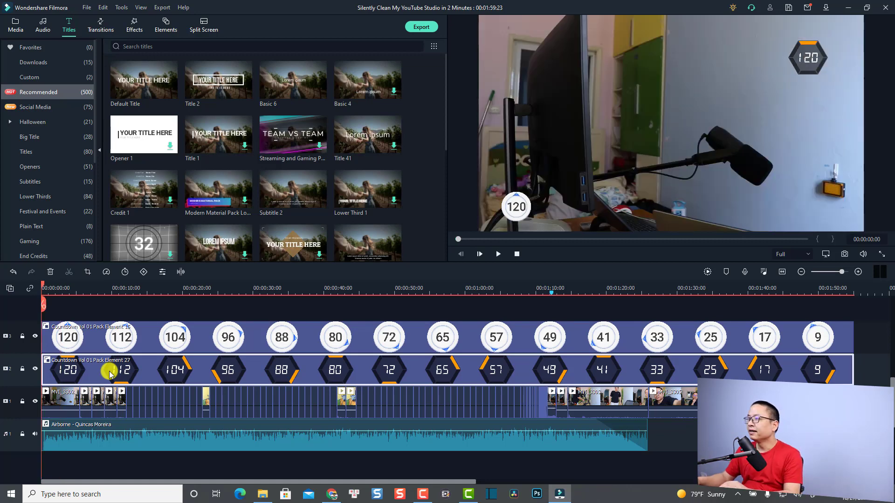
# In keyframe animation, shrink the hexagon countdown to about 15% at the frame's top-right edge.
pyautogui.click(142, 273)
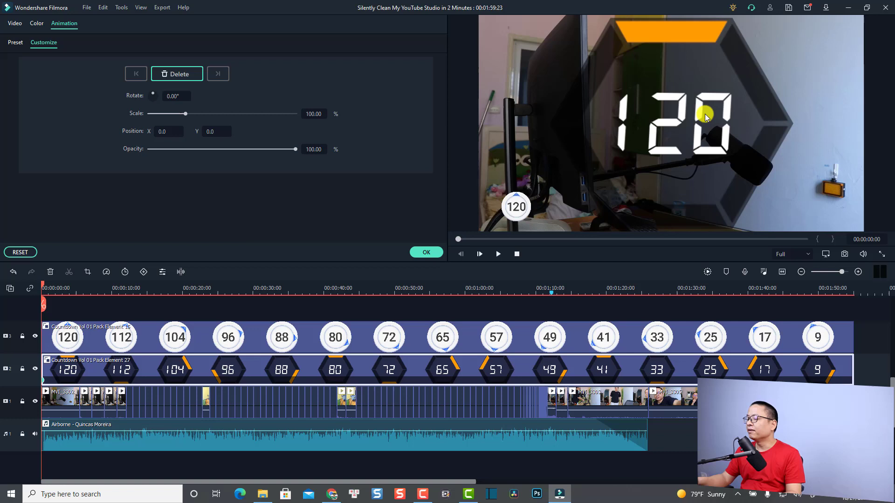
pyautogui.click(698, 118)
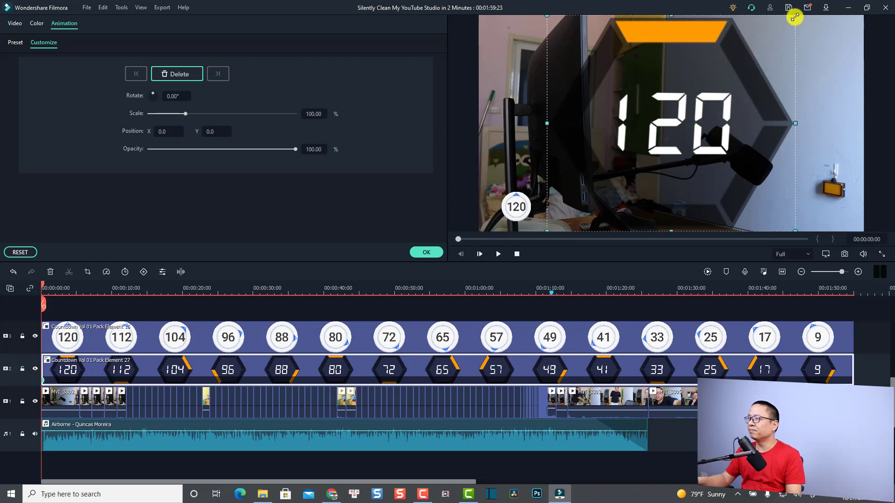
pyautogui.moveTo(795, 15); pyautogui.dragTo(599, 221)
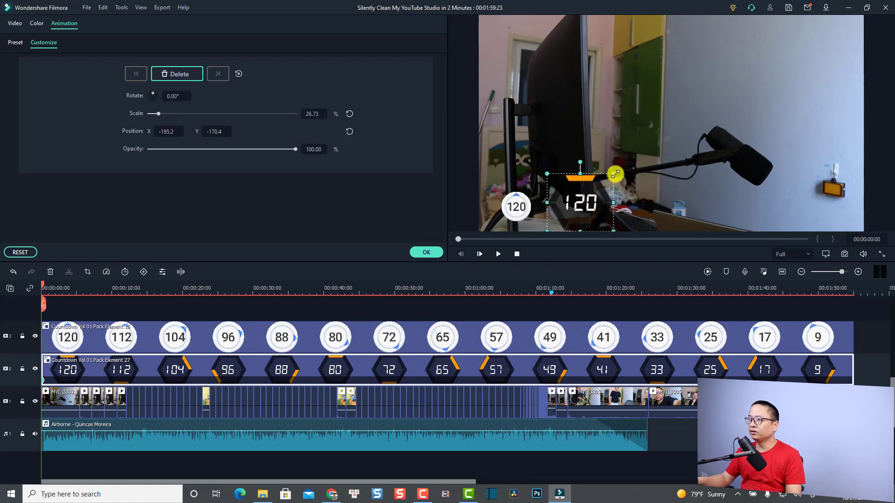
pyautogui.moveTo(614, 174)
pyautogui.mouseDown()
pyautogui.moveTo(585, 200)
pyautogui.moveTo(875, 48)
pyautogui.mouseUp()
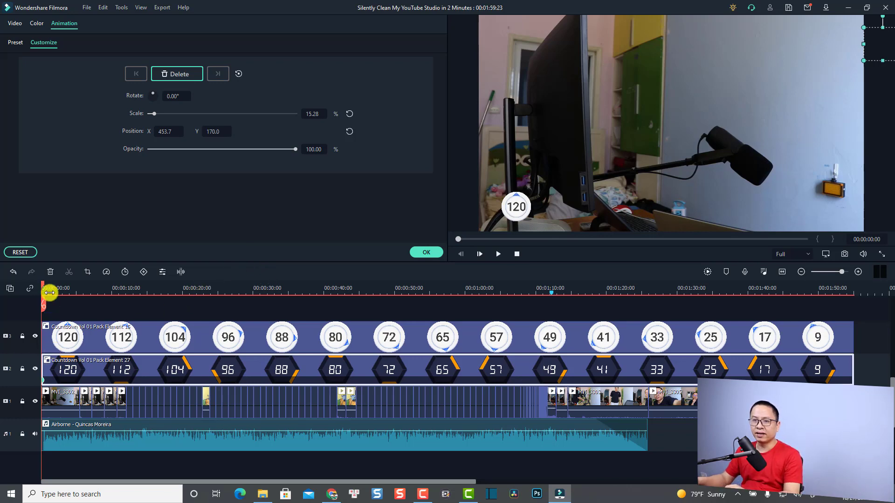
# At about 00:00:05:03, add a hexagon Position X keyframe of 313.7.
pyautogui.moveTo(41, 288); pyautogui.dragTo(72, 288)
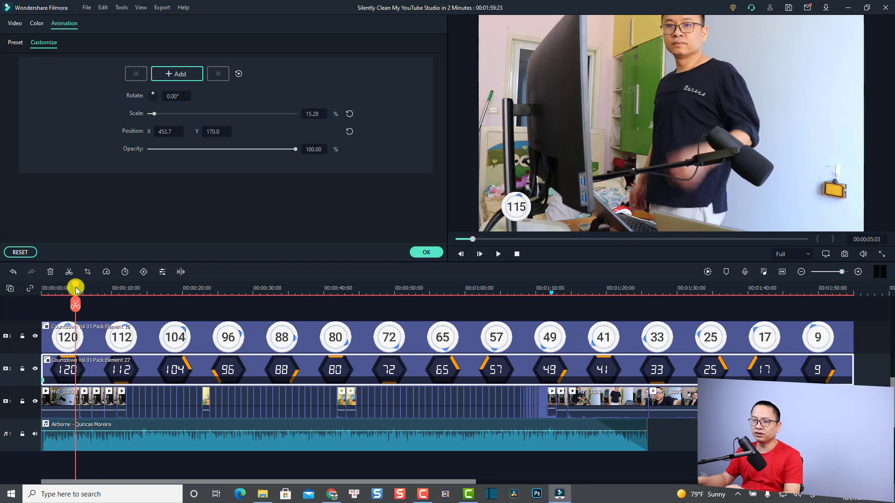
pyautogui.moveTo(73, 289); pyautogui.dragTo(76, 289)
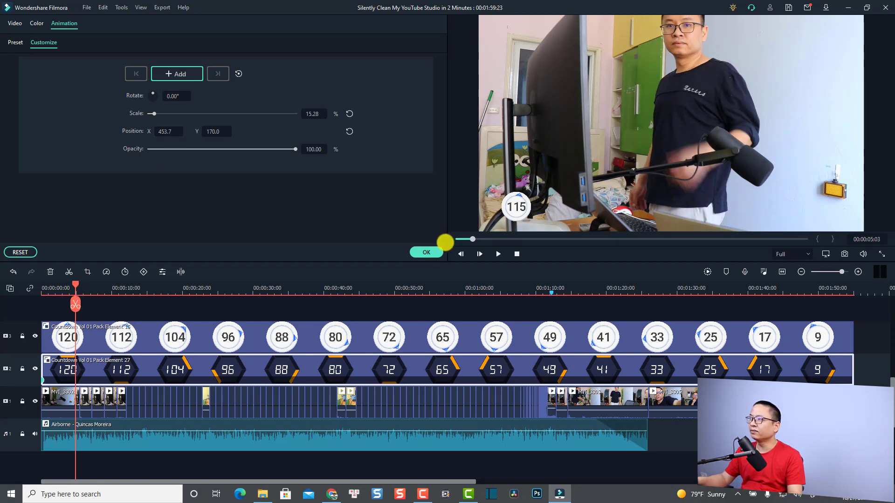
pyautogui.write('333.7')
pyautogui.press('Return')
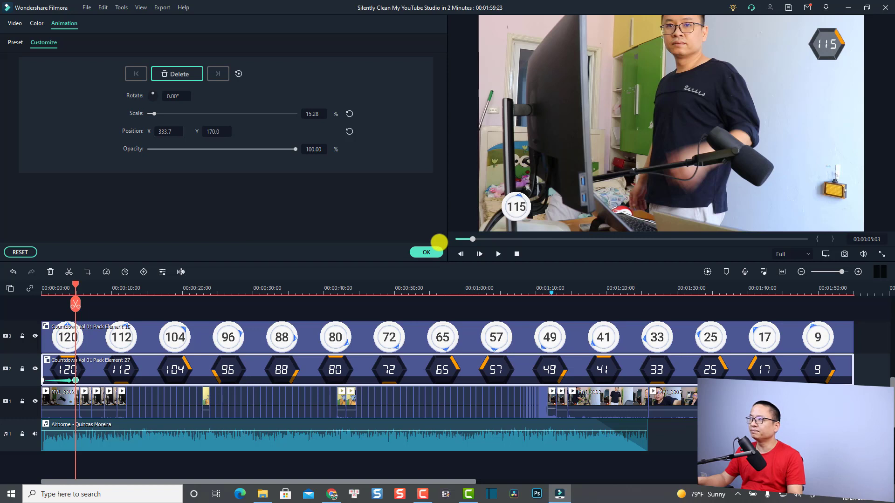
pyautogui.write('313.7')
pyautogui.press('Return')
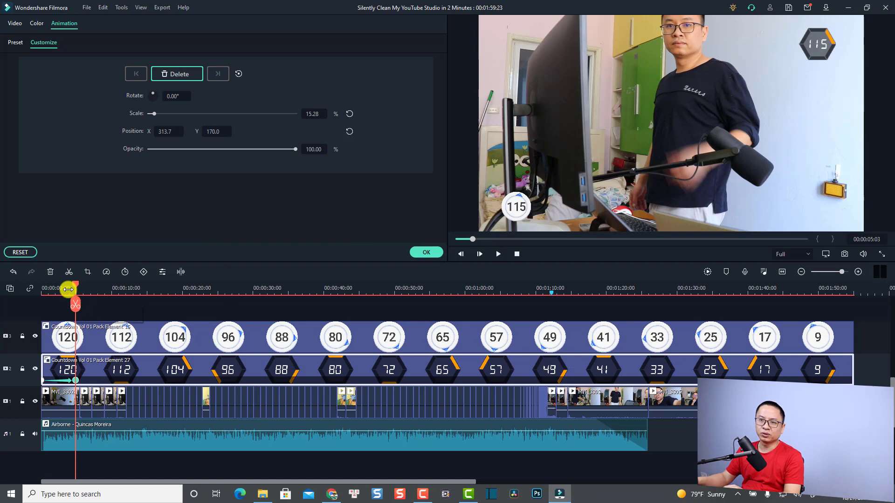
# Preview the slide-in from the start, stepping between the keyframes and replaying it.
pyautogui.click(44, 289)
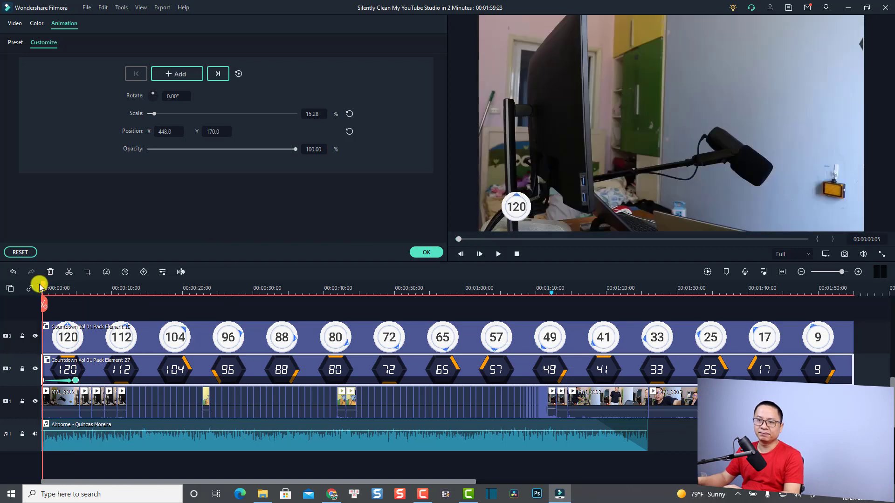
pyautogui.press('space')
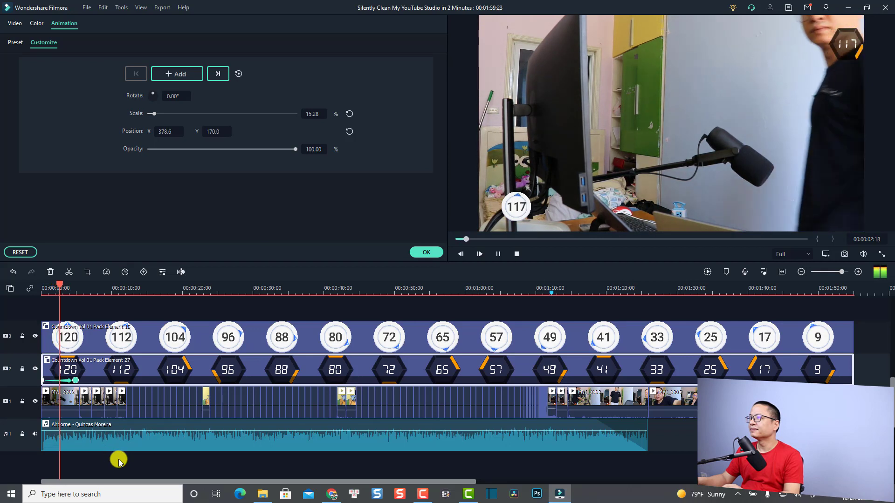
pyautogui.press('space')
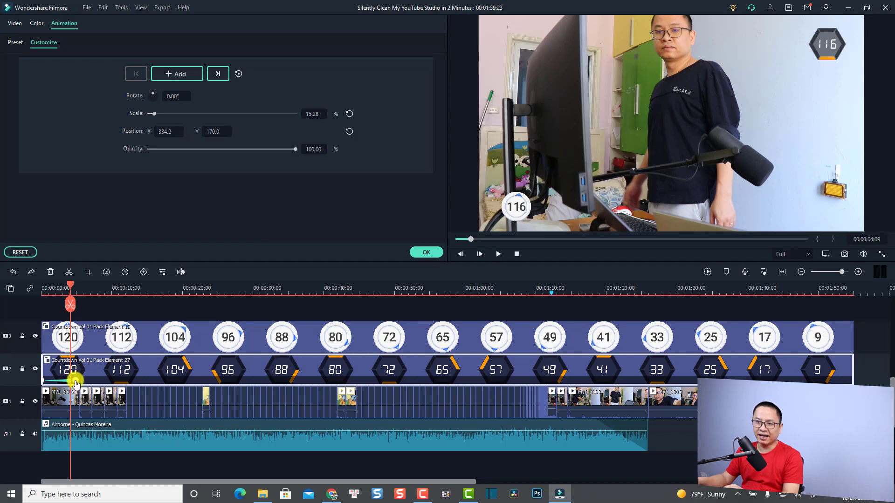
pyautogui.hotkey('alt', ']')
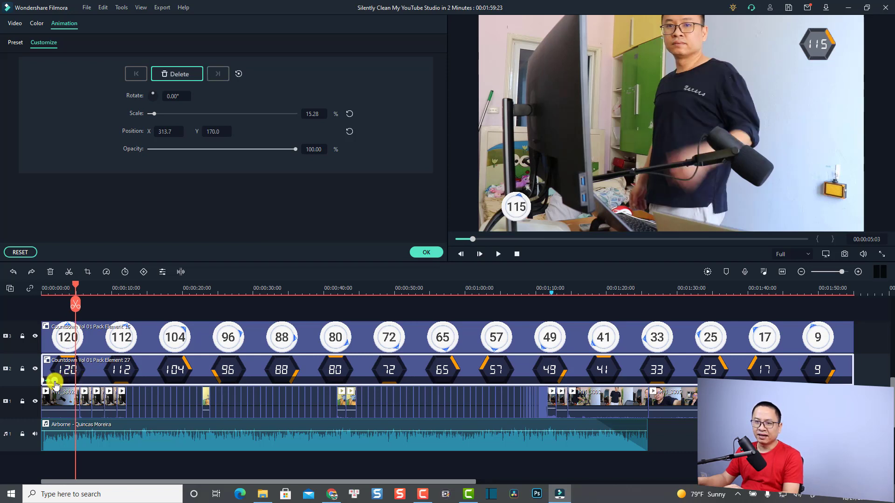
pyautogui.hotkey('alt', '[')
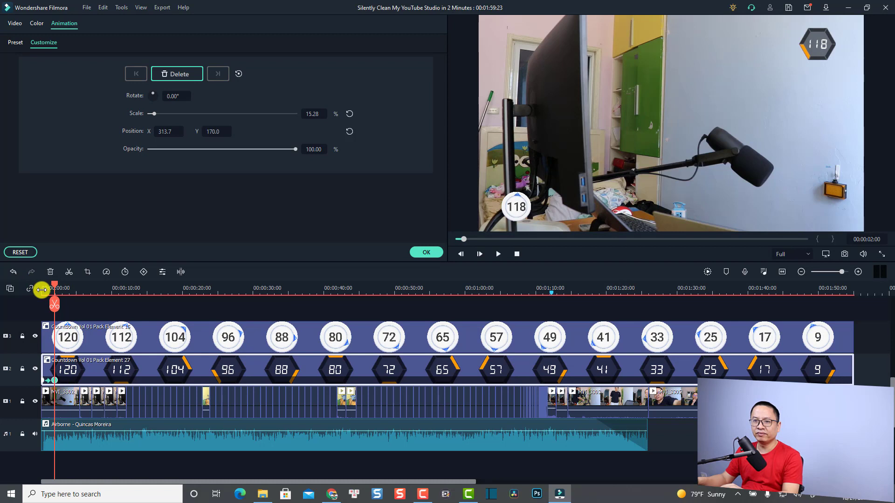
pyautogui.click(42, 289)
pyautogui.press('space')
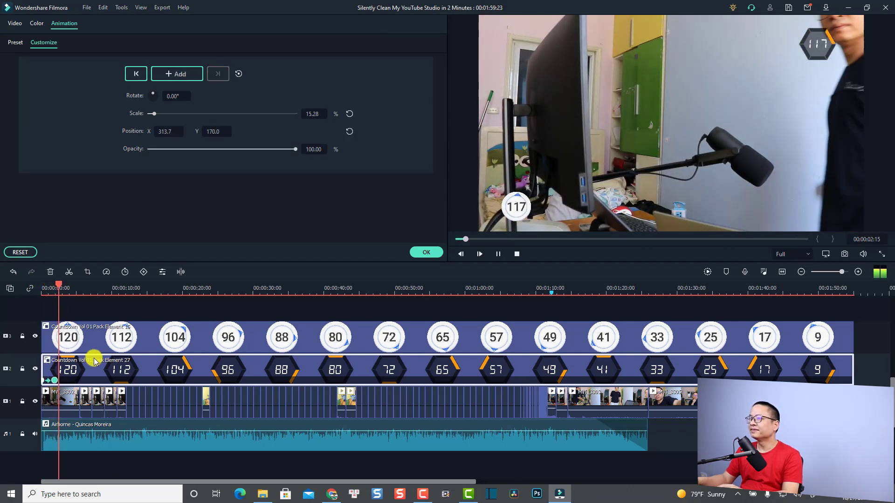
pyautogui.click(61, 281)
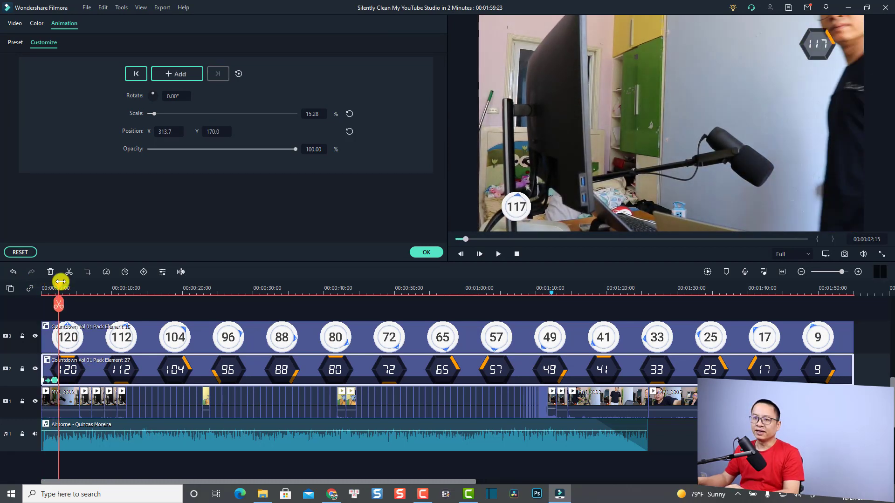
# Keyframe the circular countdown's opacity from 0 at the start to 100 around 00:00:01:19.
pyautogui.click(73, 340)
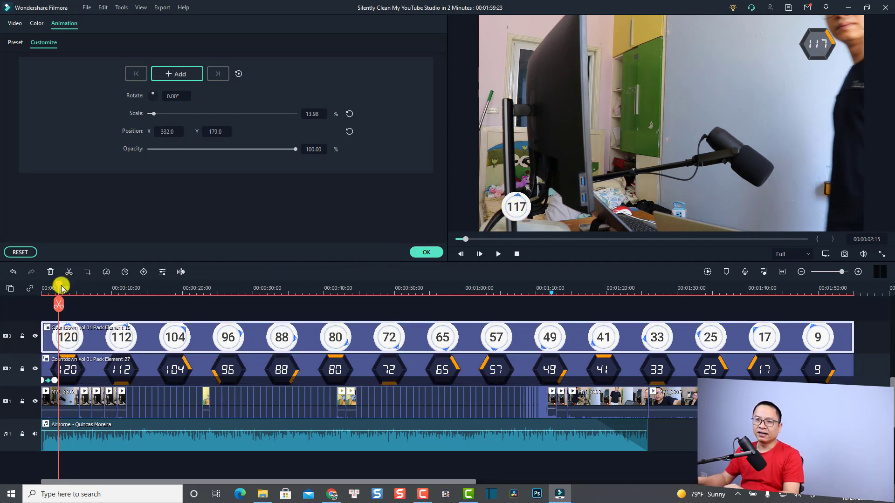
pyautogui.moveTo(60, 289); pyautogui.dragTo(35, 290)
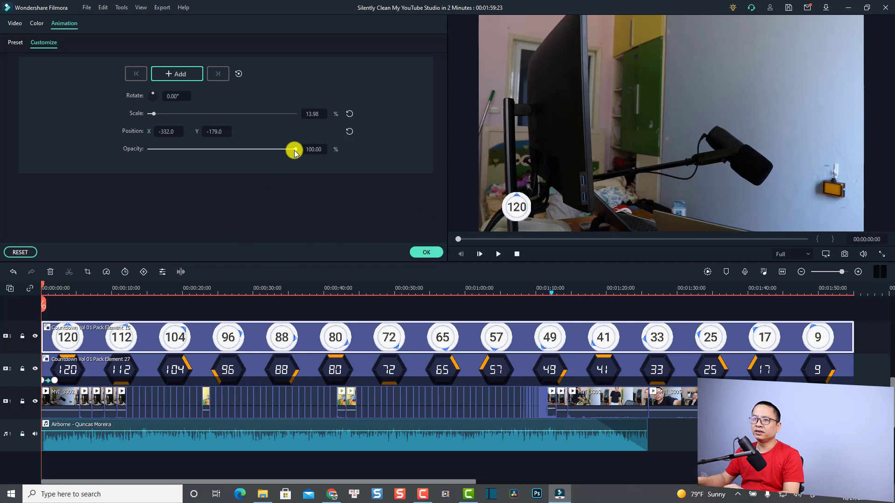
pyautogui.moveTo(294, 151); pyautogui.dragTo(143, 153)
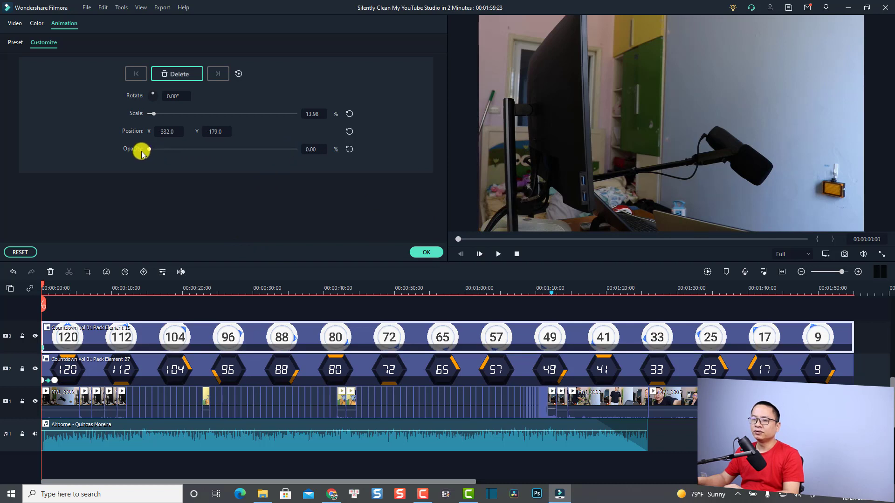
pyautogui.moveTo(43, 287); pyautogui.dragTo(55, 290)
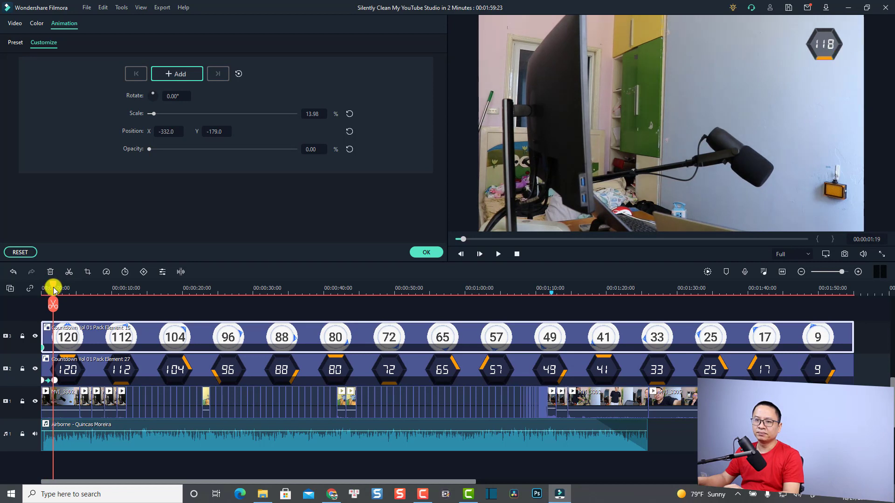
pyautogui.click(350, 150)
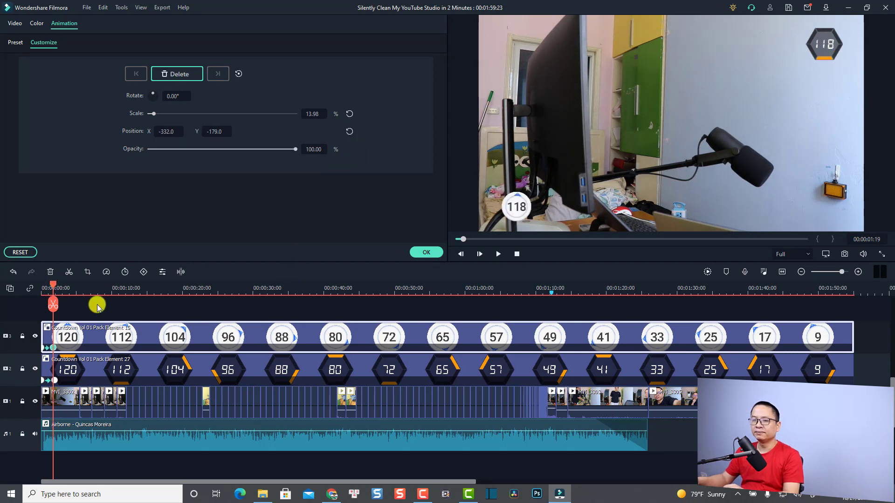
pyautogui.click(44, 289)
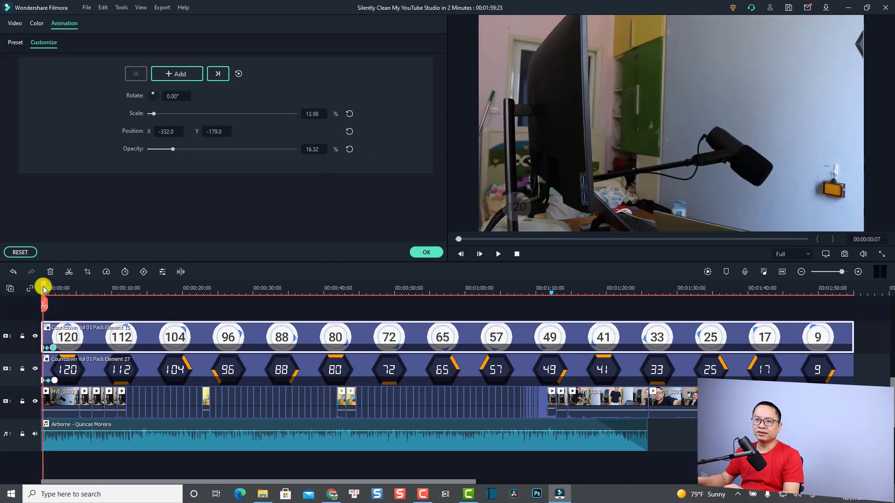
pyautogui.click(39, 290)
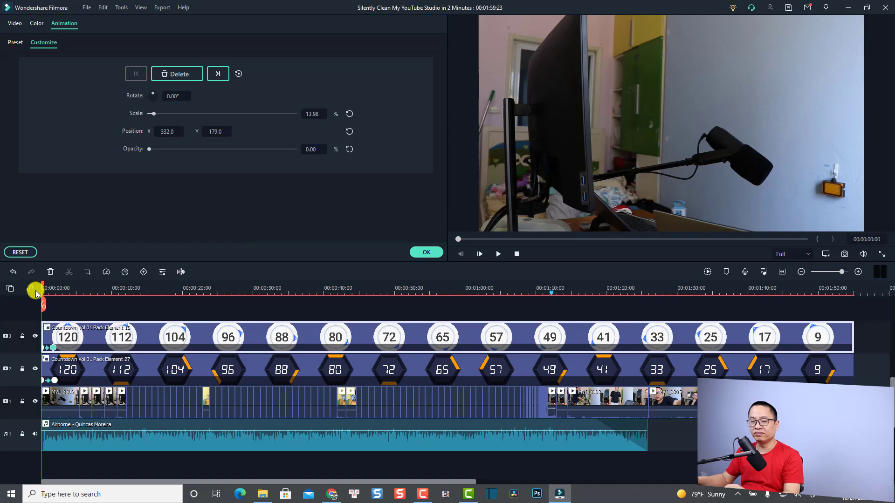
pyautogui.press('space')
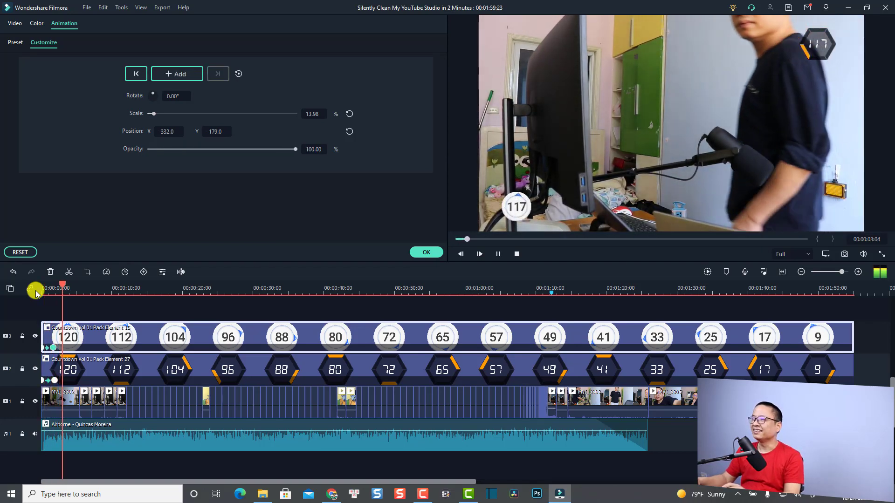
pyautogui.press('space')
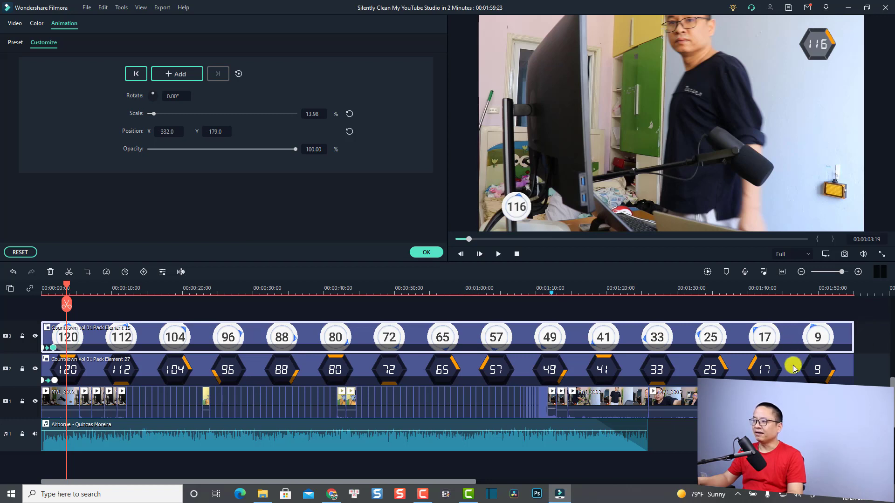